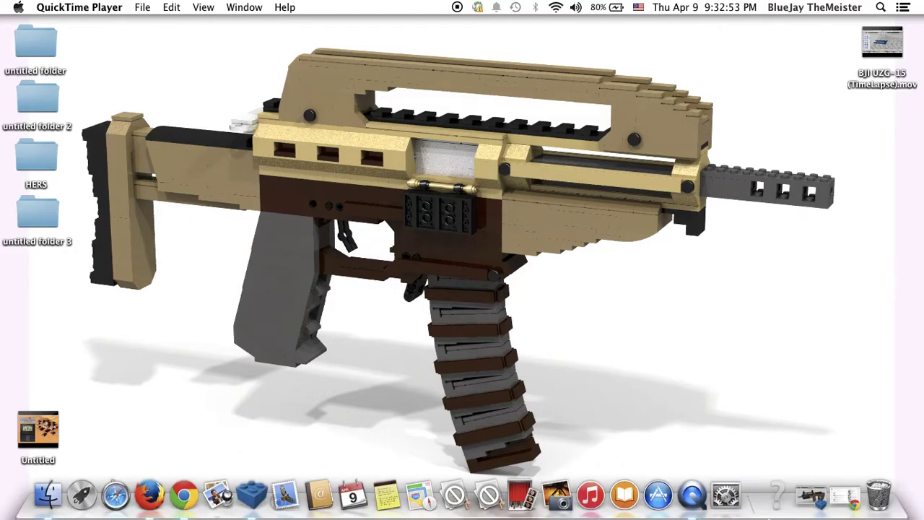
Step: Restore the minimized Chrome window showing the YouTube video's comments
click(858, 503)
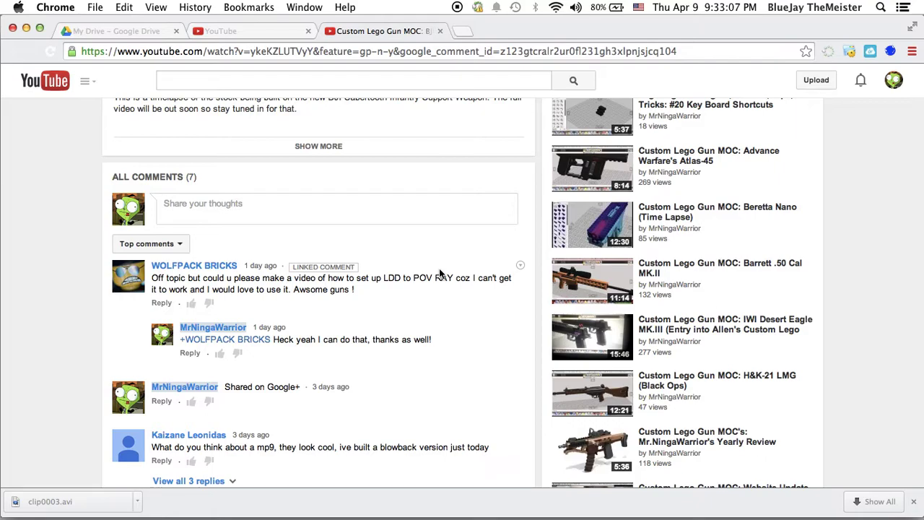
Step: Minimize the Chrome YouTube window to reveal the LEGO desktop wallpaper
click(26, 28)
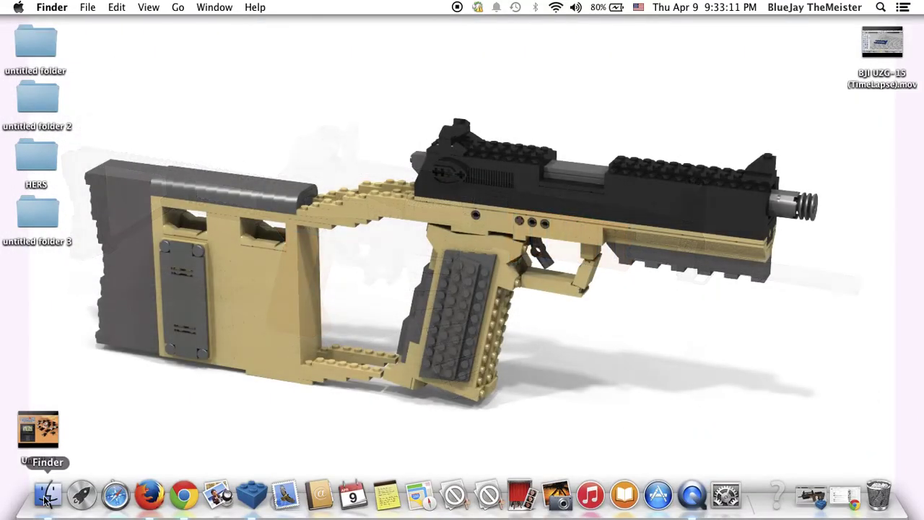
Step: Open clip0003.avi from the Finder Downloads folder in QuickTime Player
click(39, 497)
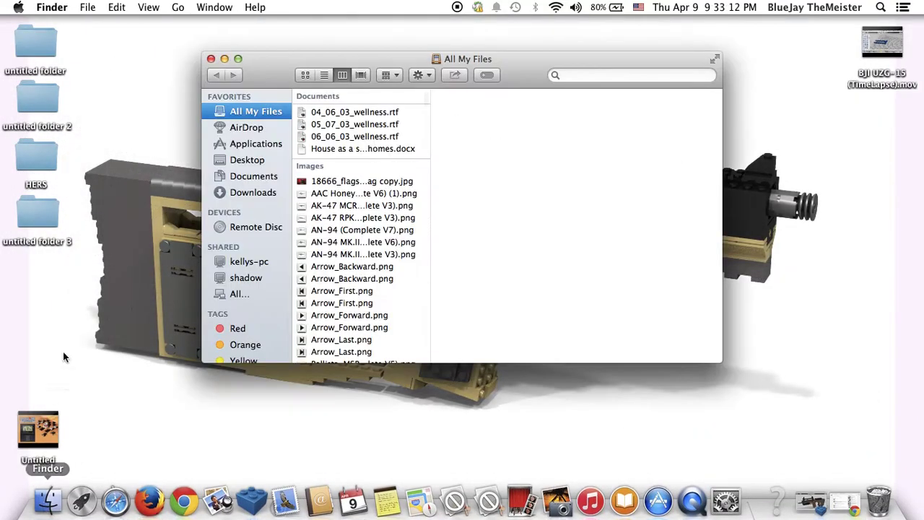
click(241, 193)
double_click(356, 252)
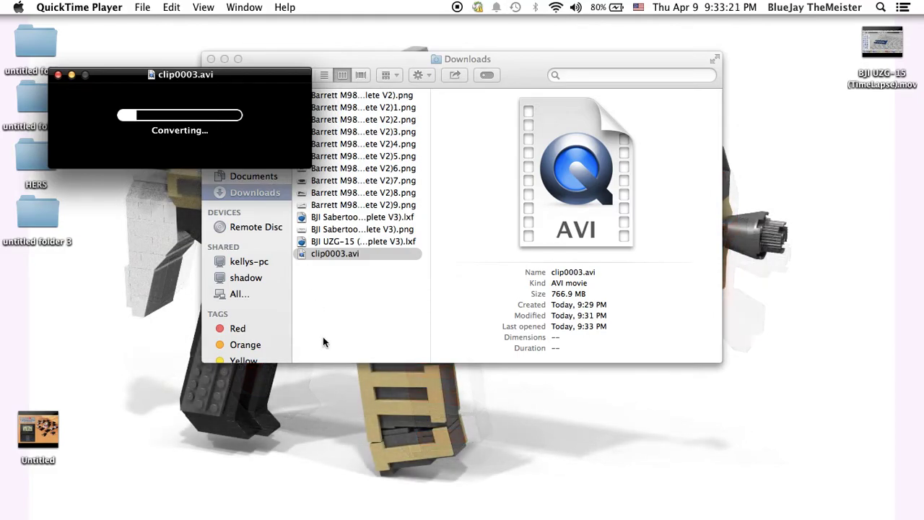
Step: Mute the sound, close the Downloads window, and show clip0003.avi's name and Downloads location
key(XF86AudioMute)
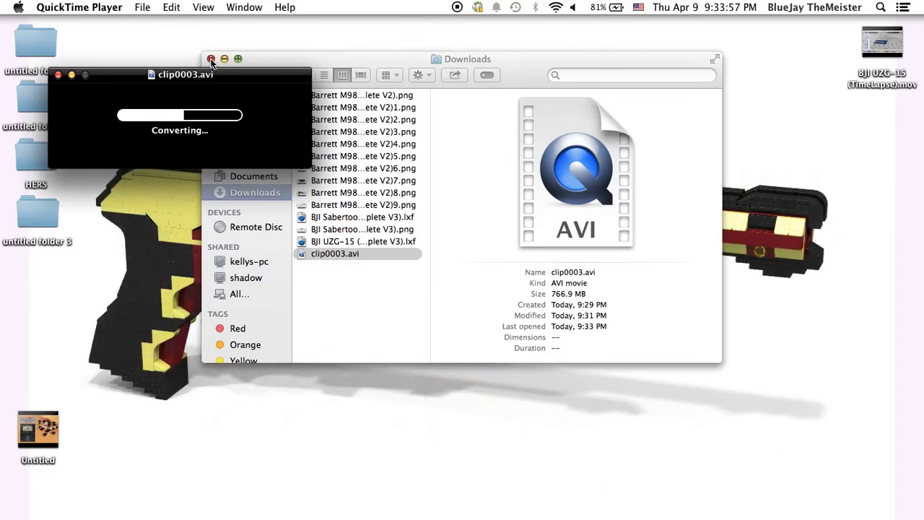
click(211, 58)
drag(203, 81, 207, 34)
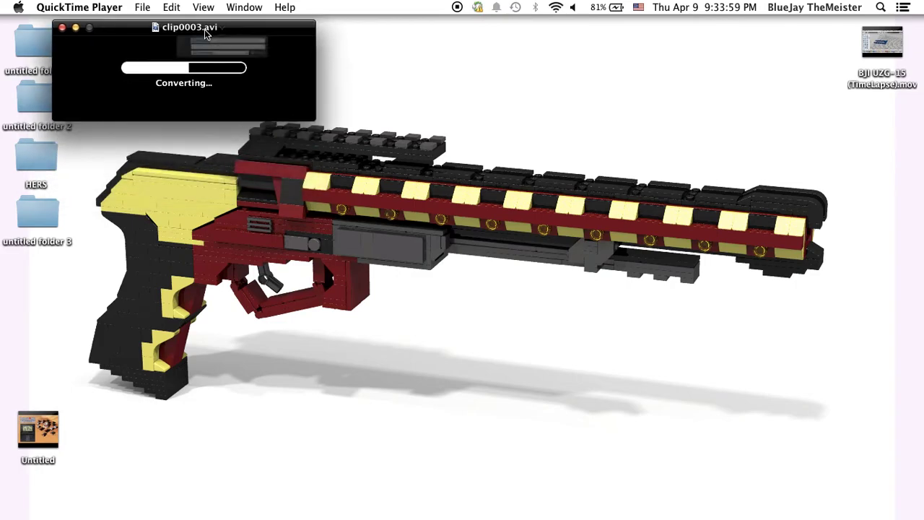
click(206, 32)
click(301, 207)
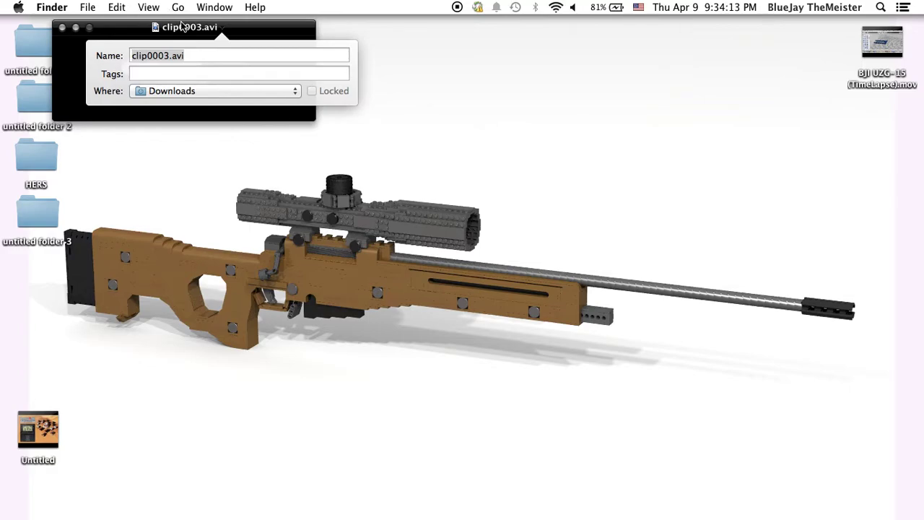
Step: Confirm the clip0003 name so QuickTime converts it to clip0003 (Converted).mov
click(182, 26)
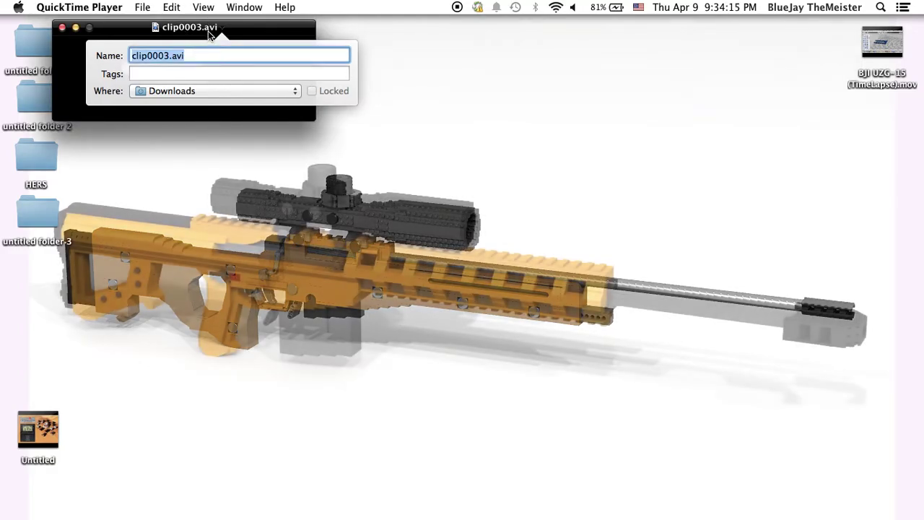
key(Return)
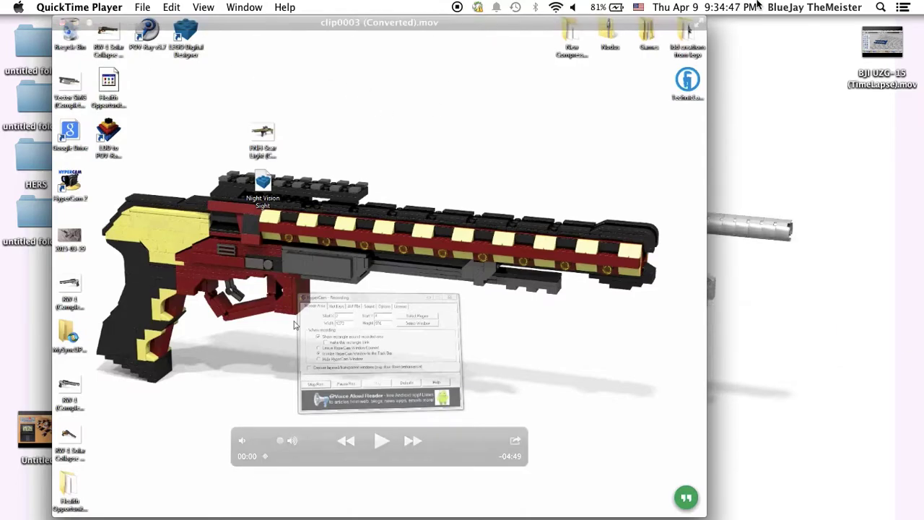
Step: Play the converted movie full screen, pausing briefly at 00:06 before continuing
click(697, 23)
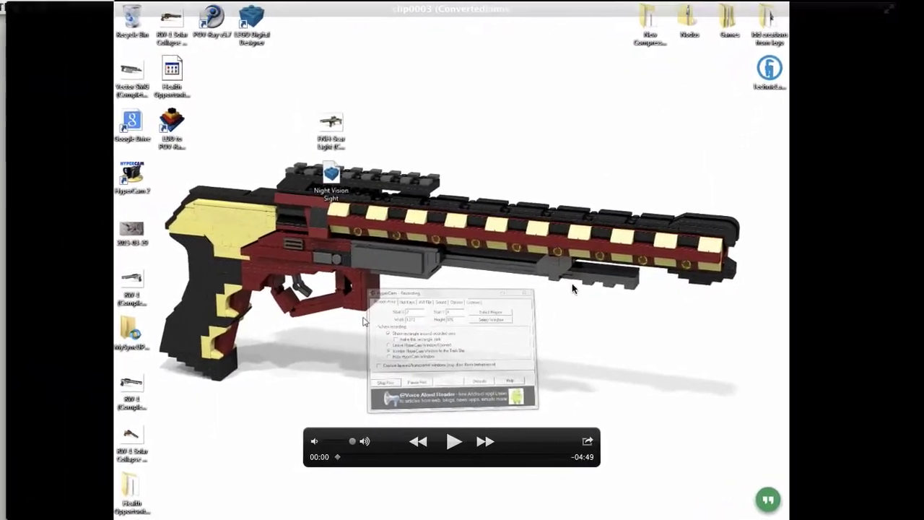
click(462, 445)
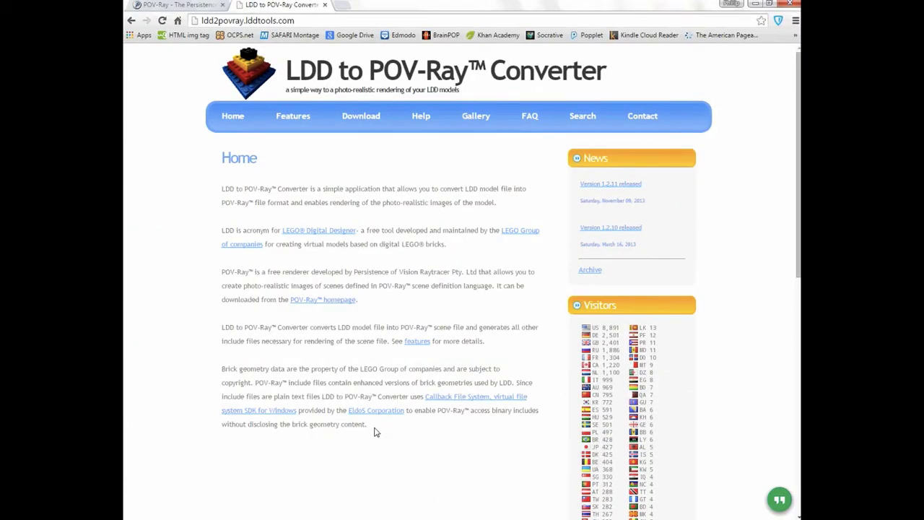
click(463, 442)
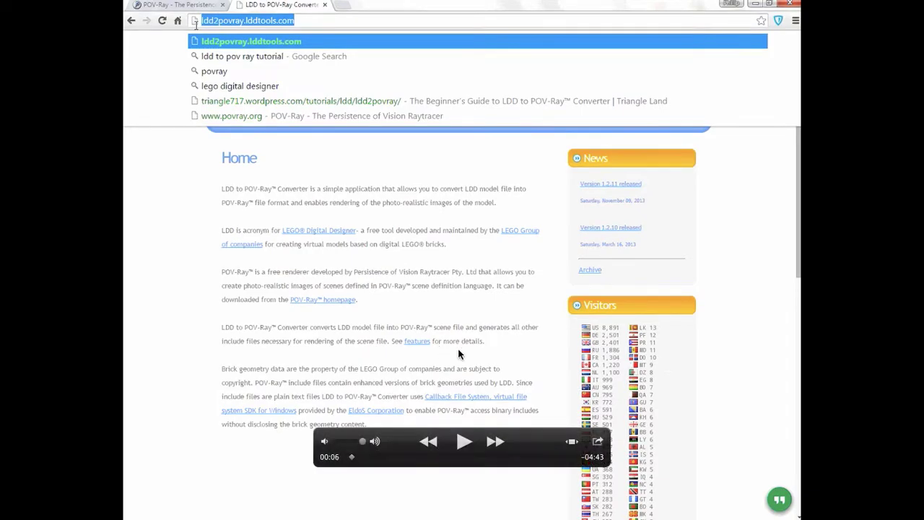
click(463, 441)
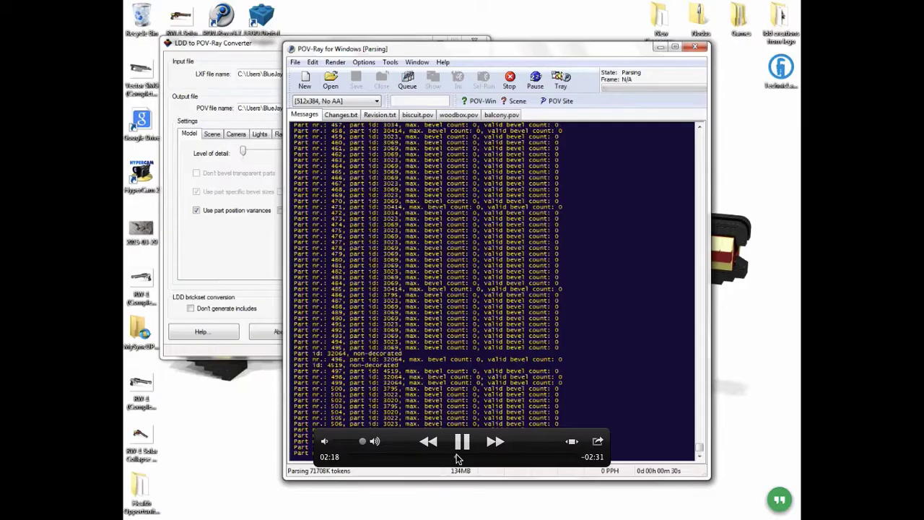
Step: Pause at 02:18 and scrub the timeline back to the povray.org home page at 00:39
click(462, 442)
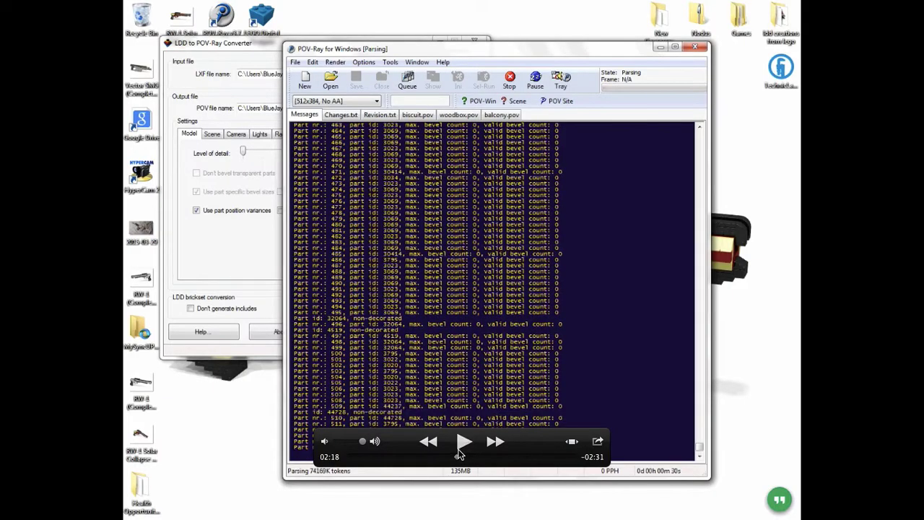
click(382, 457)
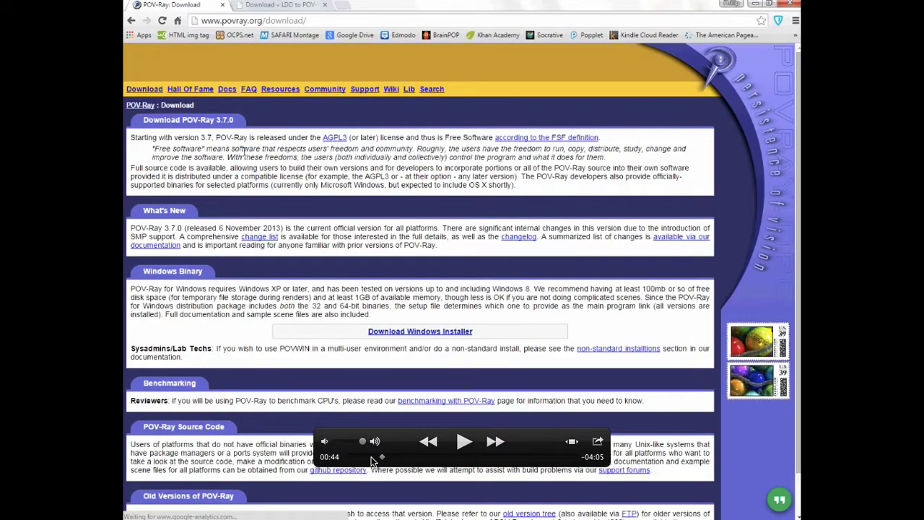
click(369, 457)
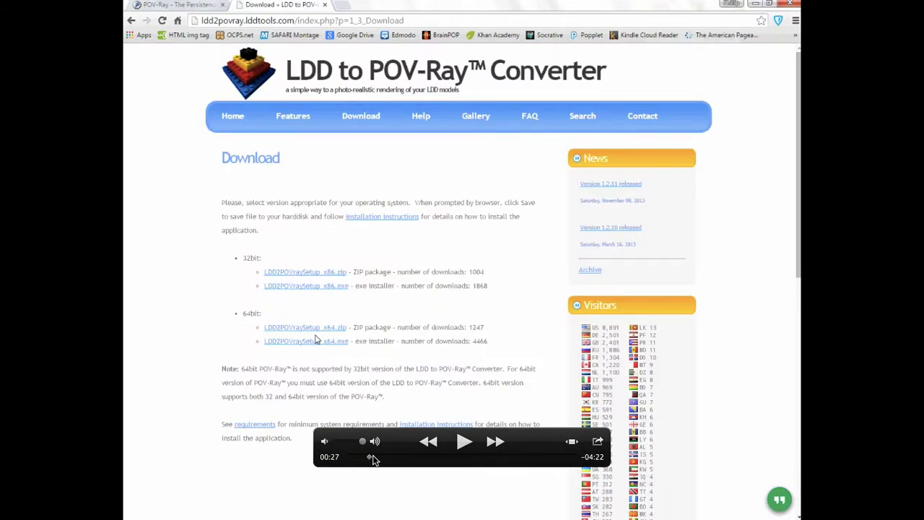
click(373, 457)
click(379, 457)
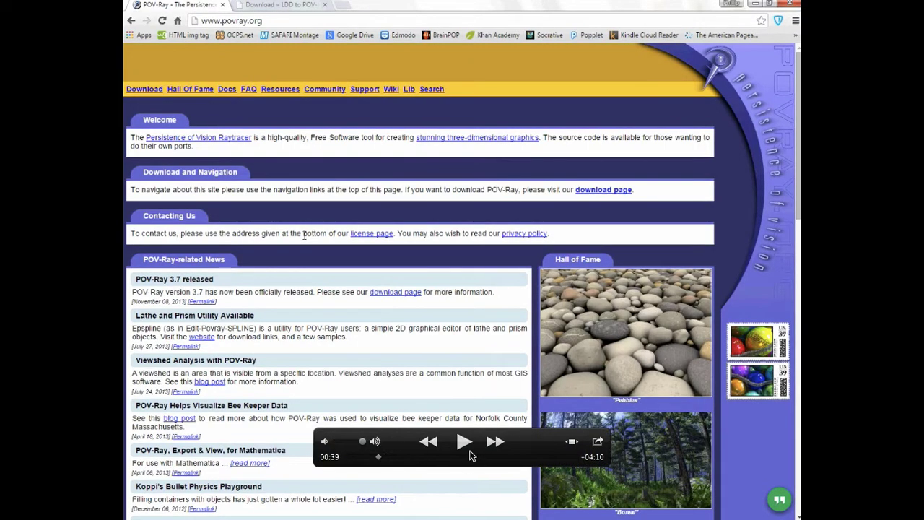
Step: Play on with a pause at 00:57, stopping at 01:05 on the empty LDD to POV-Ray Converter
click(463, 442)
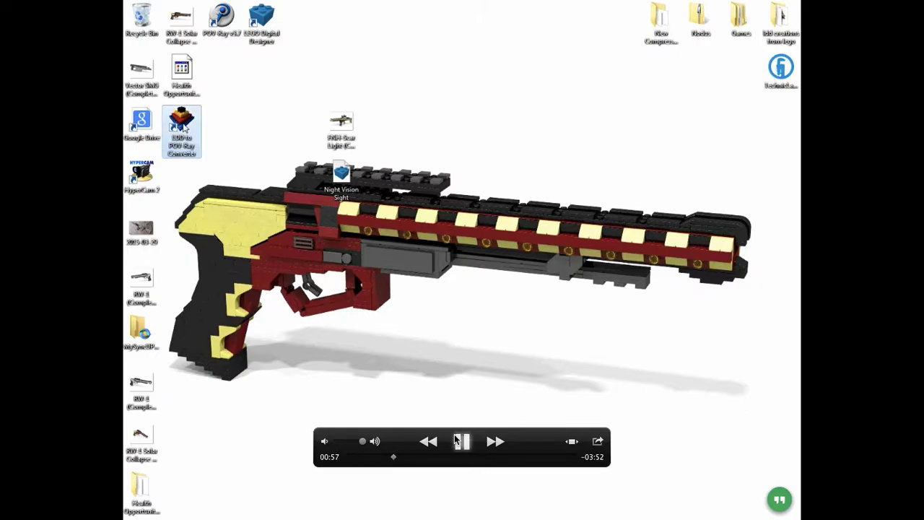
click(457, 438)
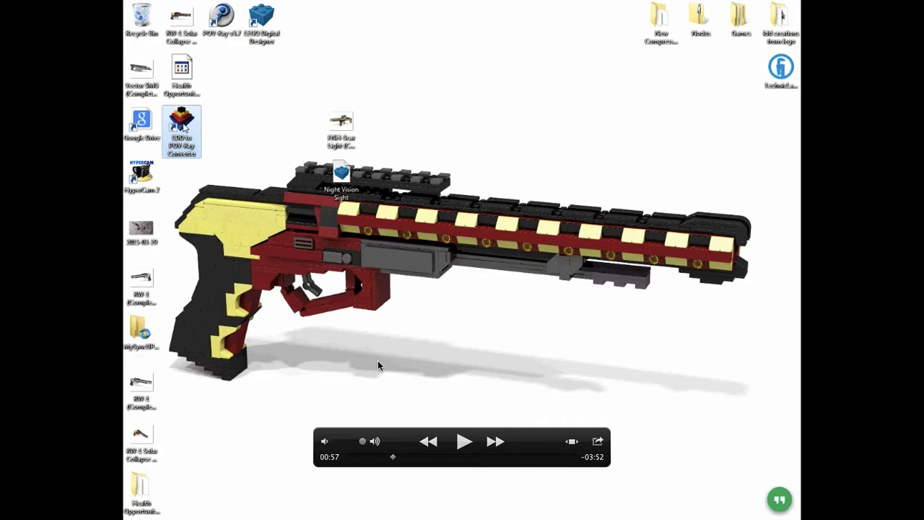
click(463, 444)
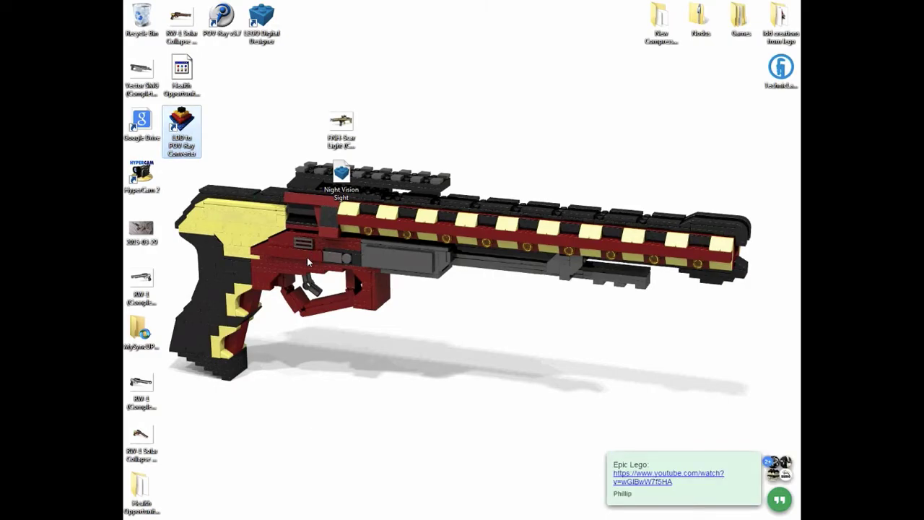
key(space)
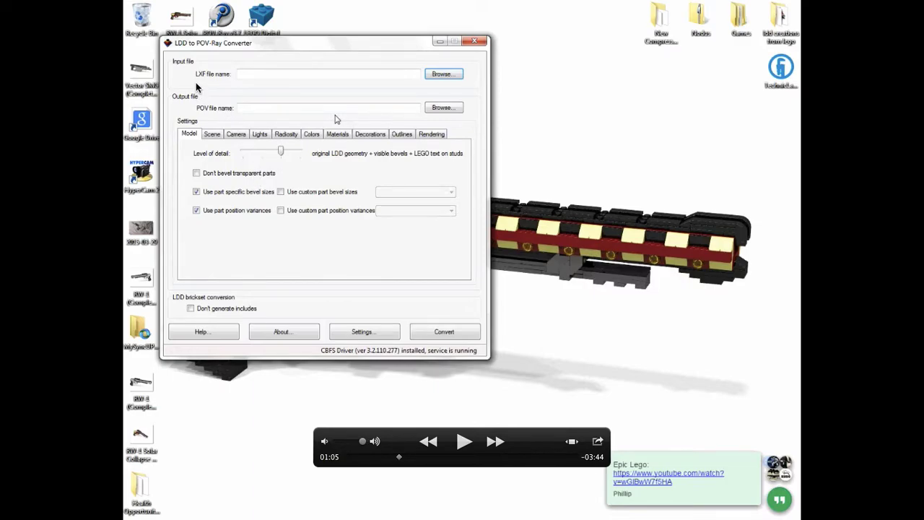
Step: Resume playback from 01:05 toward choosing the converter's input LXF file
click(463, 441)
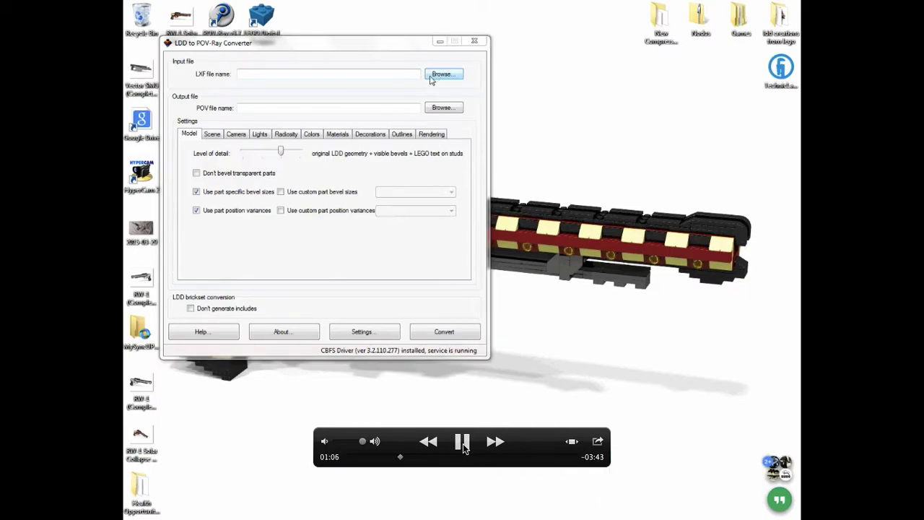
Step: Pause at the LDD model dialog, then play on and stop at 01:19 with FNH-Scar Light files set
click(463, 445)
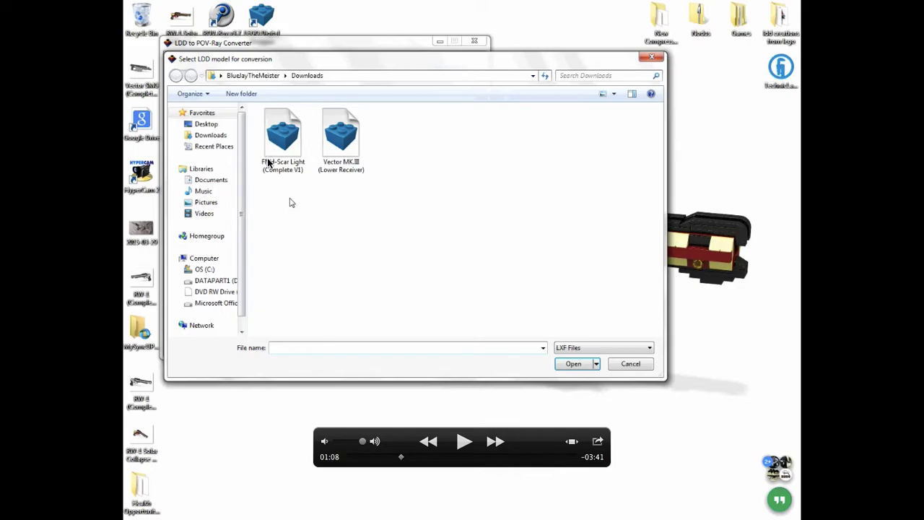
click(464, 442)
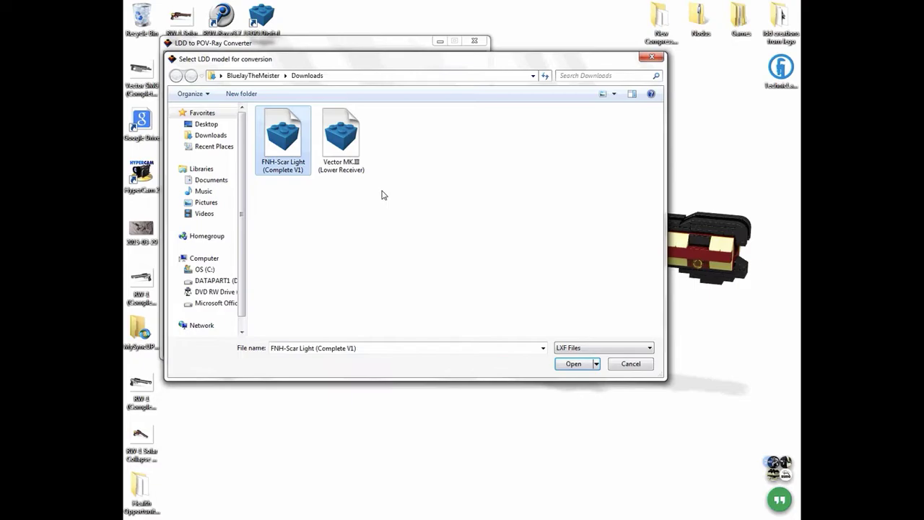
mouse_move(465, 444)
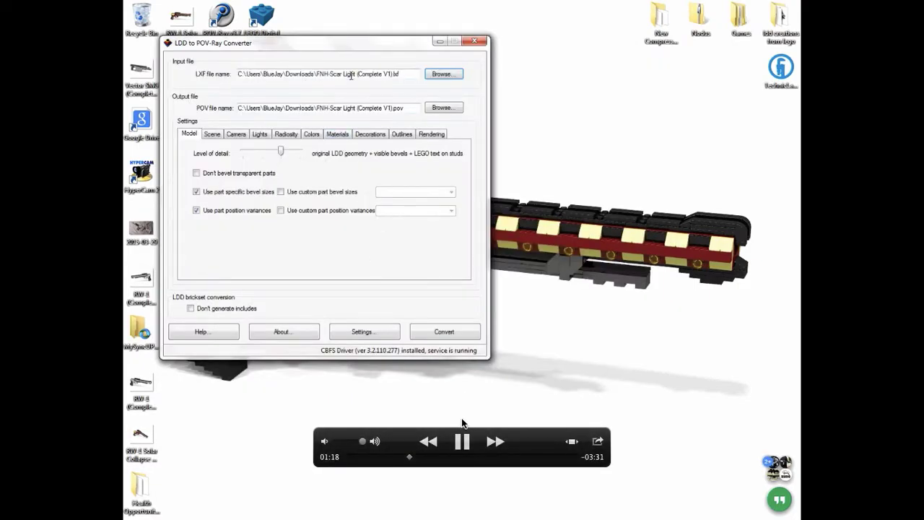
click(463, 442)
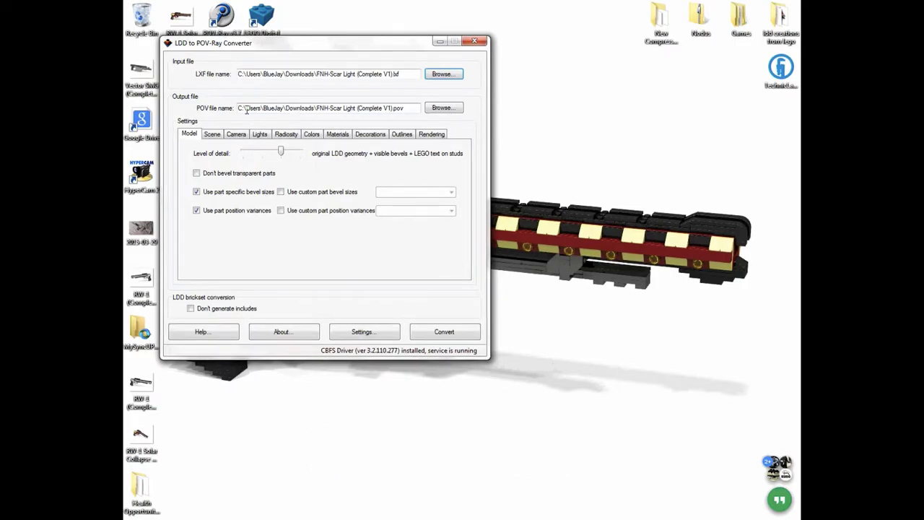
mouse_move(348, 167)
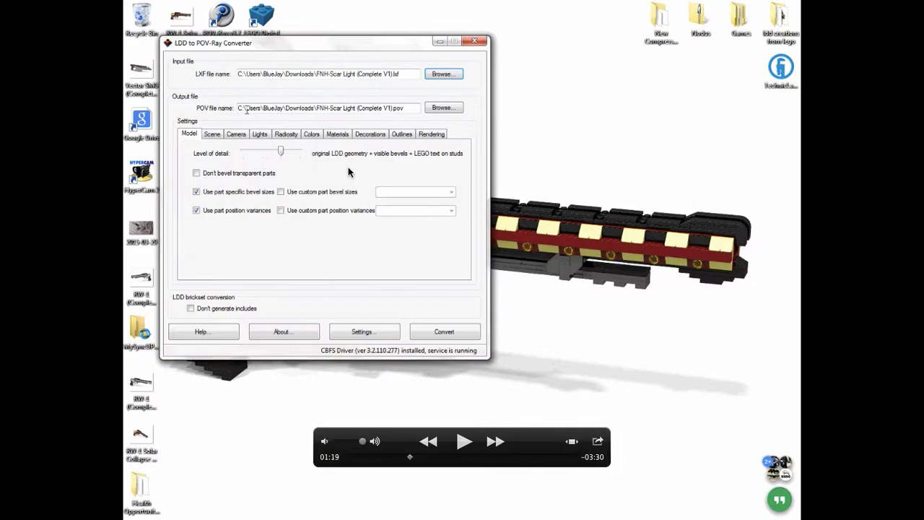
click(461, 441)
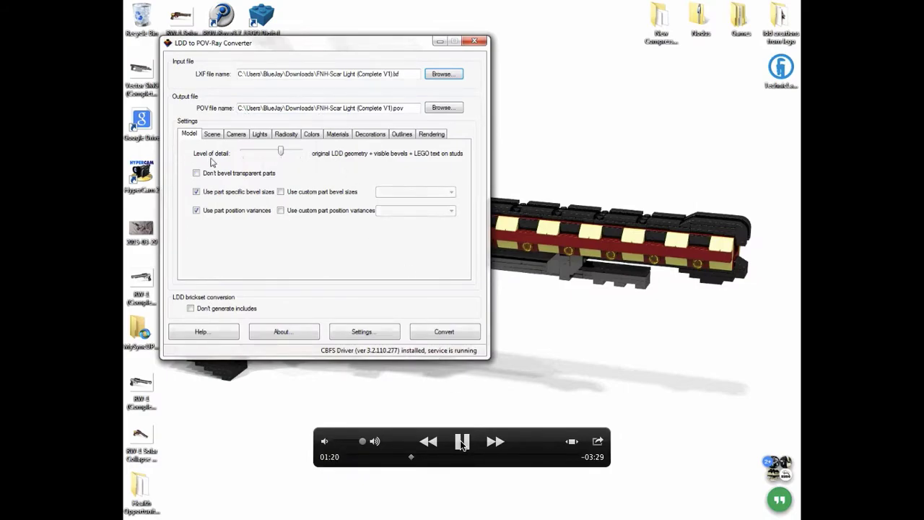
click(463, 443)
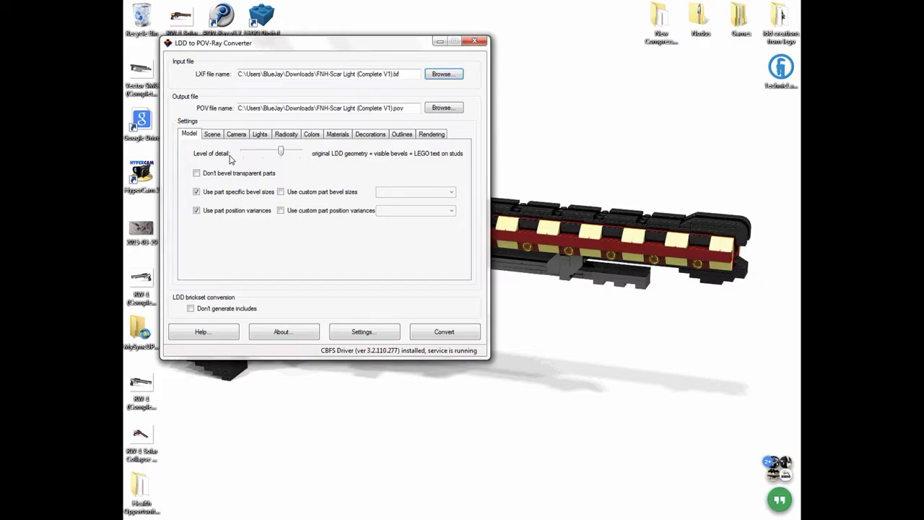
Step: Play the tutorial through the conversion, pausing at the success message and the POV-Ray start prompt
click(460, 442)
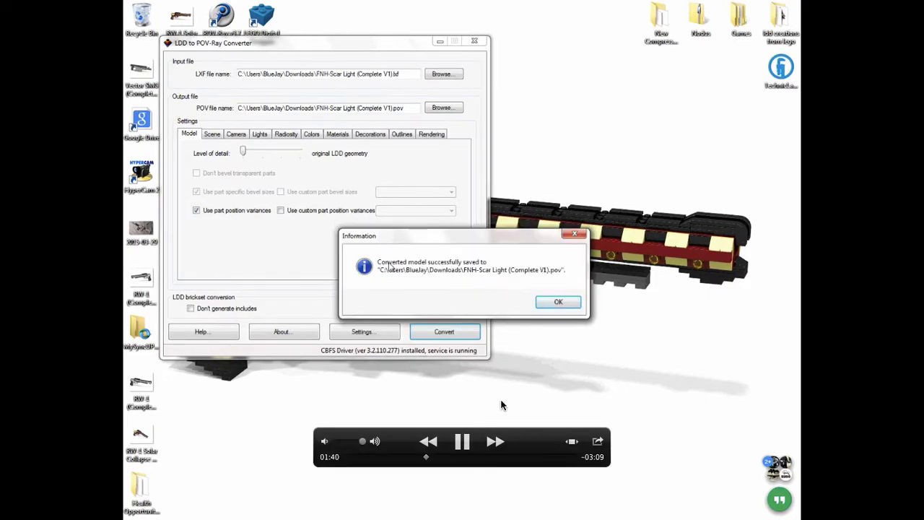
key(space)
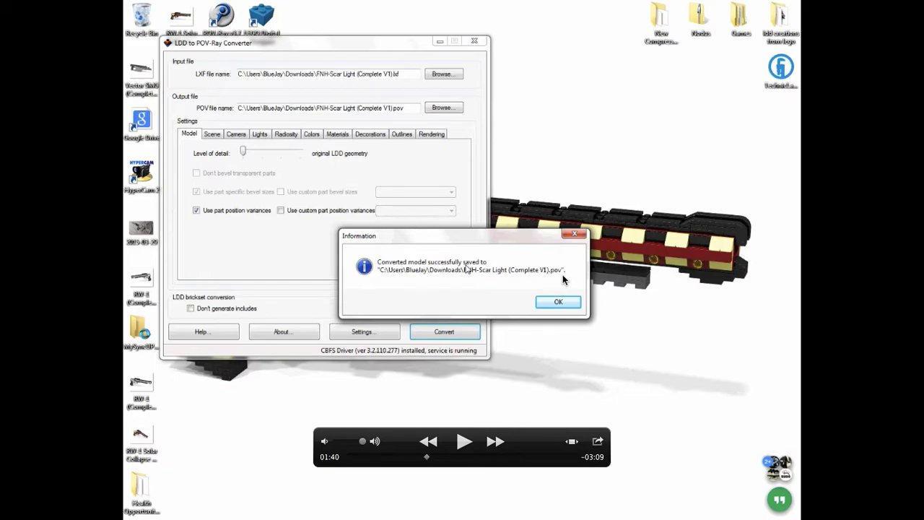
click(462, 442)
click(460, 442)
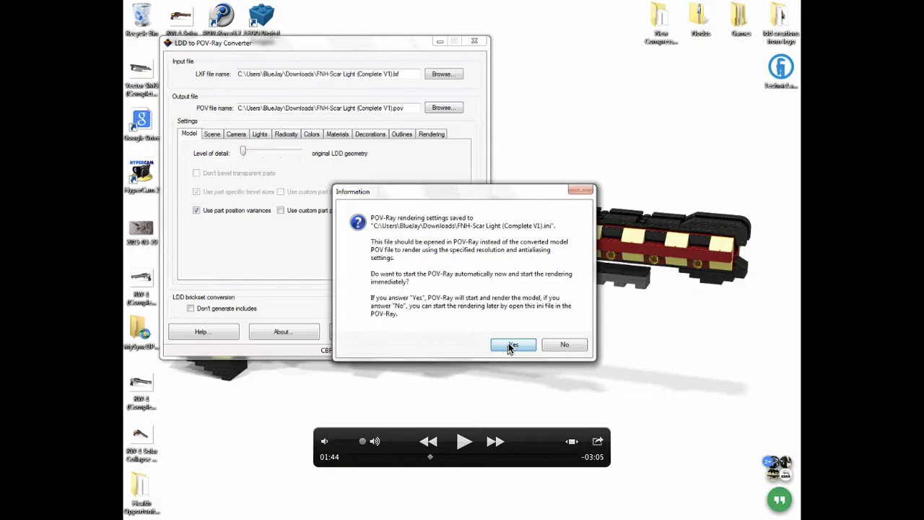
Step: Play the POV-Ray render, then rewind to the FNH-Scar Light parsing log and resume
click(462, 442)
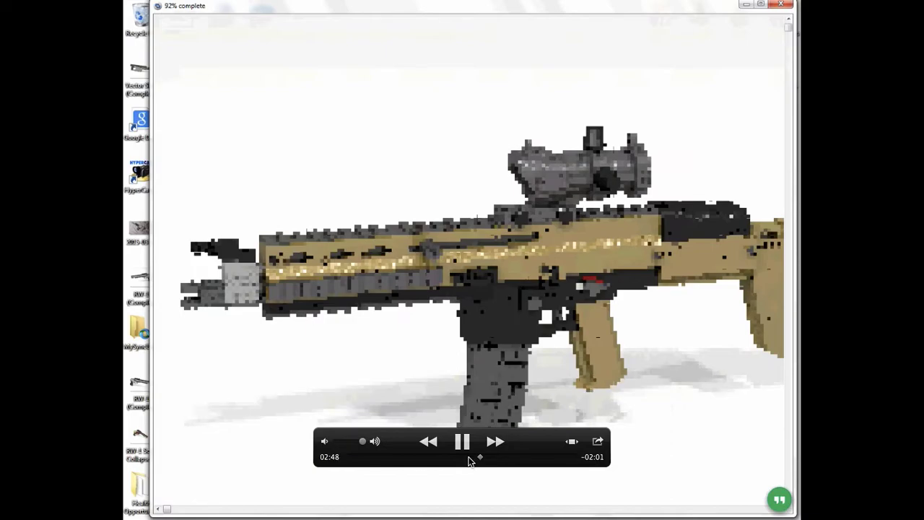
click(469, 458)
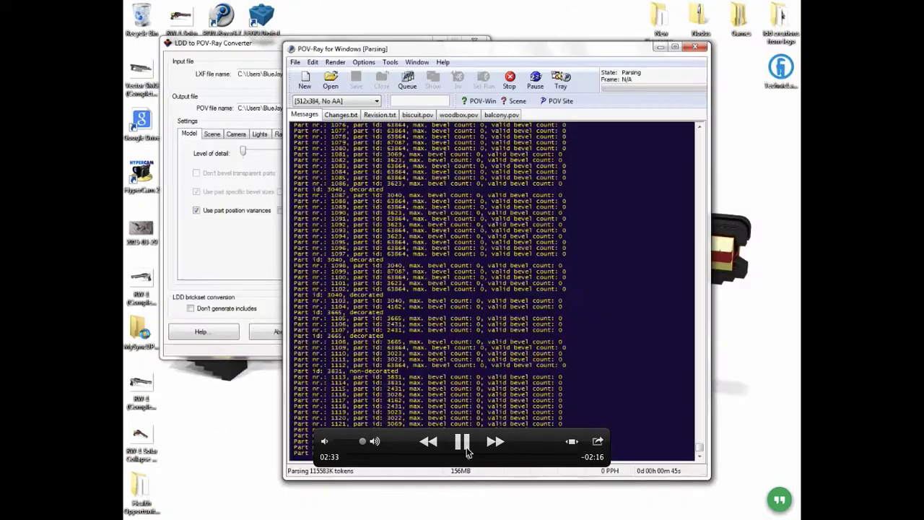
click(463, 442)
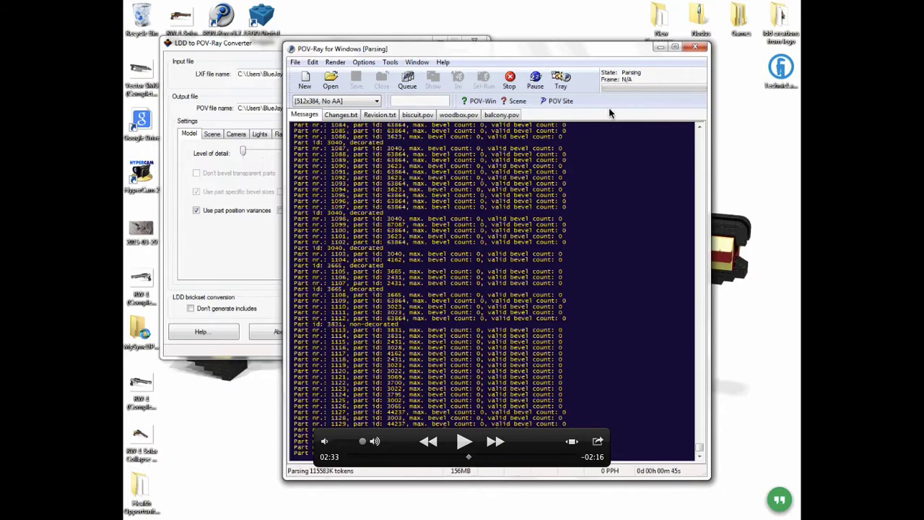
click(460, 441)
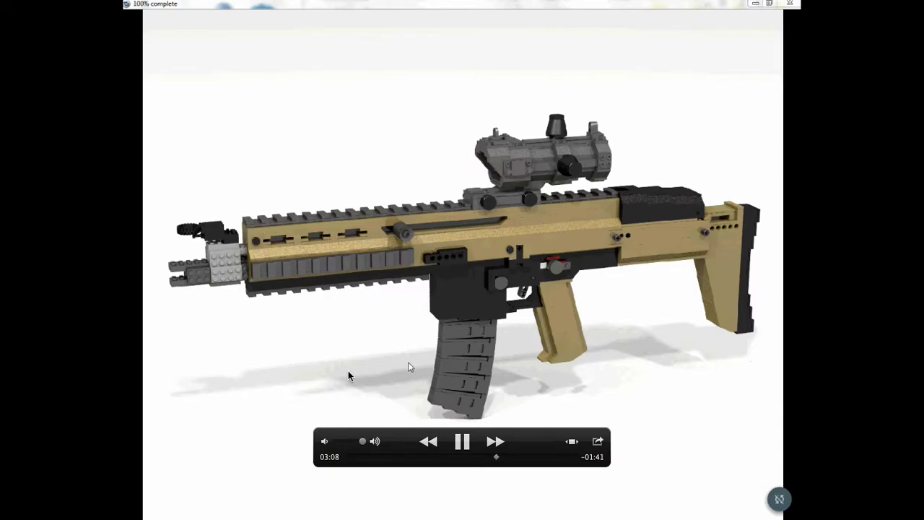
Step: Pause on the finished rifle render, then play past the saved PNG notice
click(462, 442)
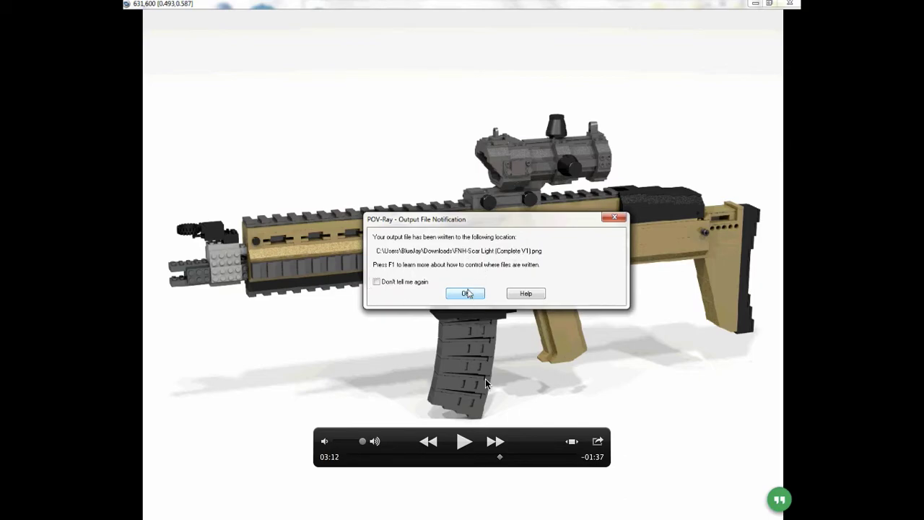
click(465, 441)
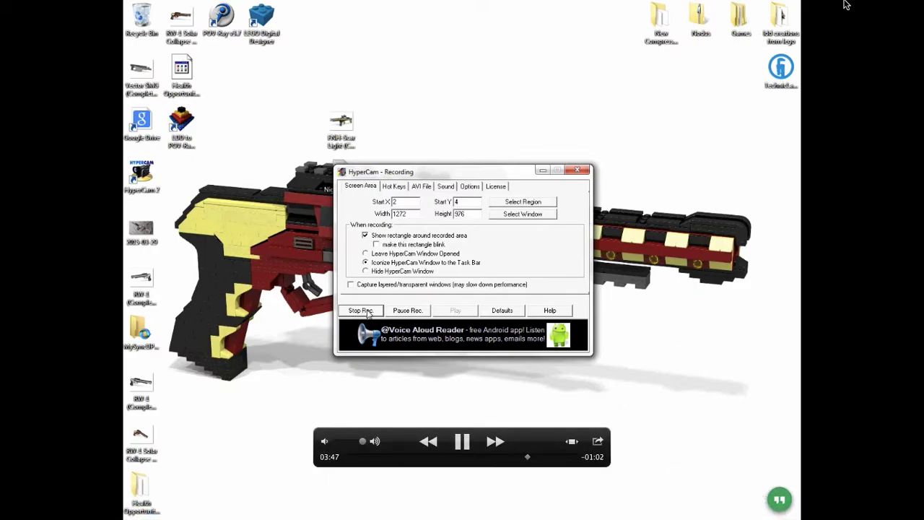
Step: Exit full screen and close the QuickTime recording without saving
click(909, 16)
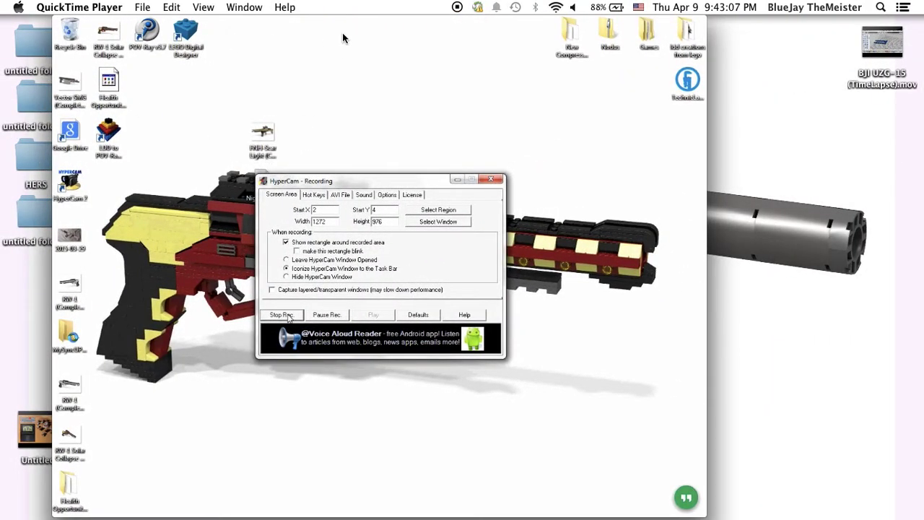
click(93, 6)
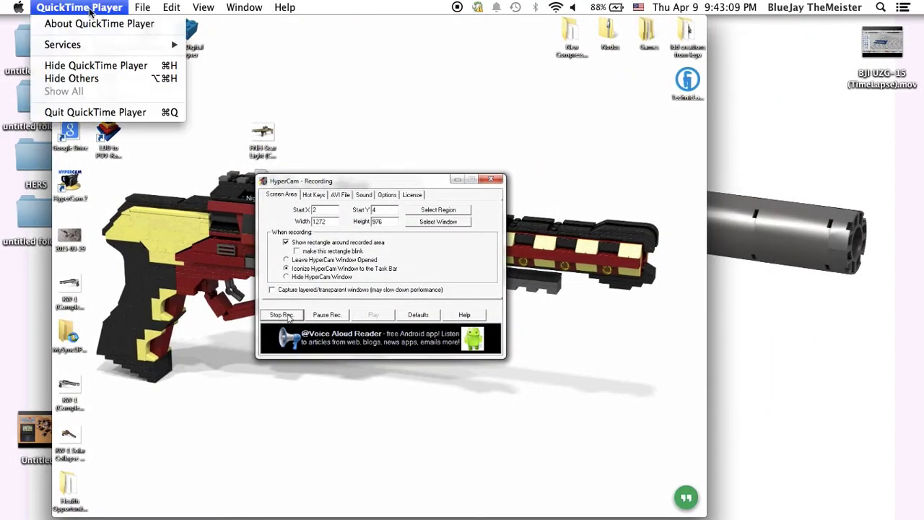
click(306, 59)
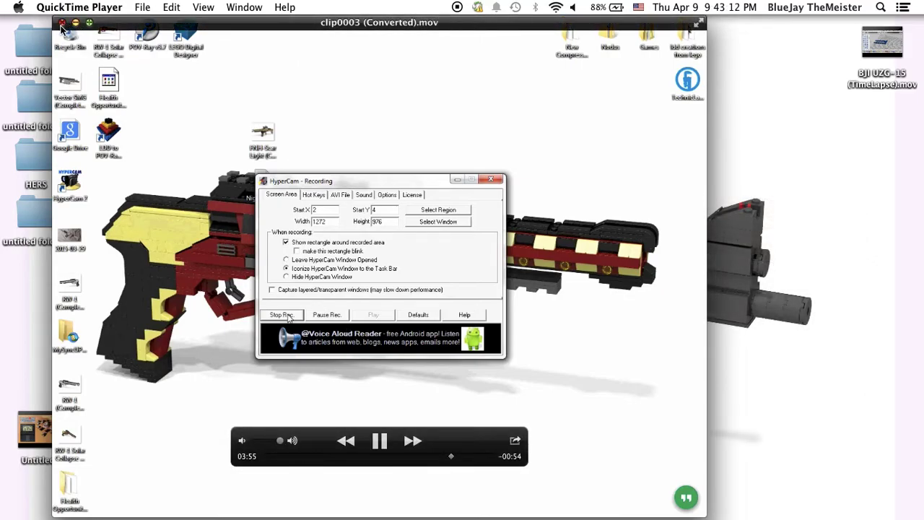
click(62, 24)
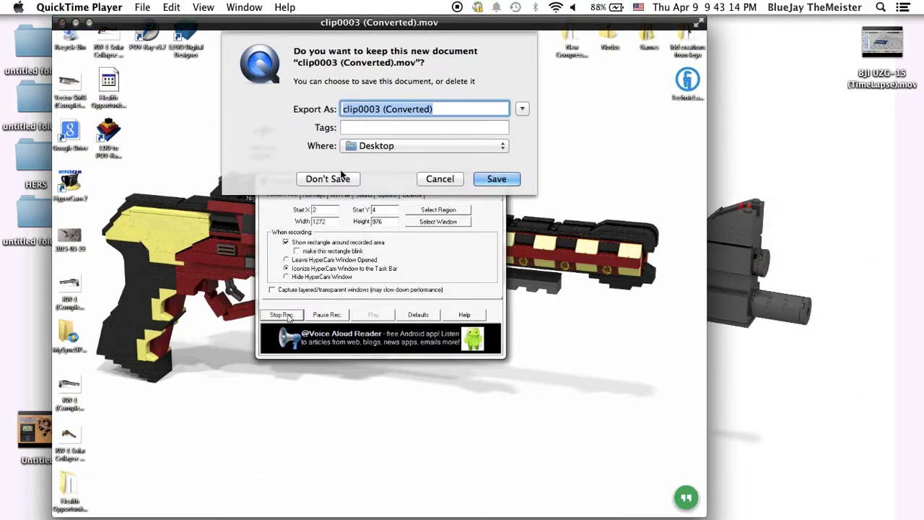
click(333, 179)
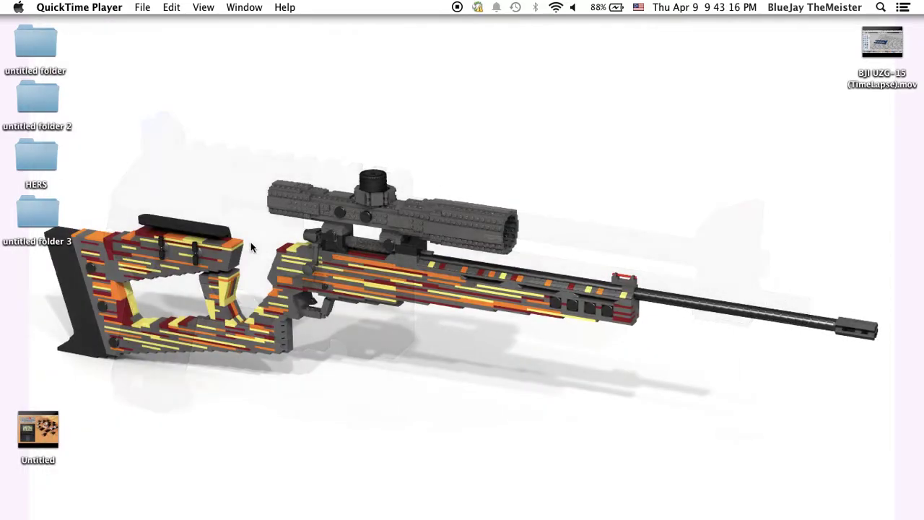
Step: Open a Finder window showing the Downloads folder
mouse_move(223, 514)
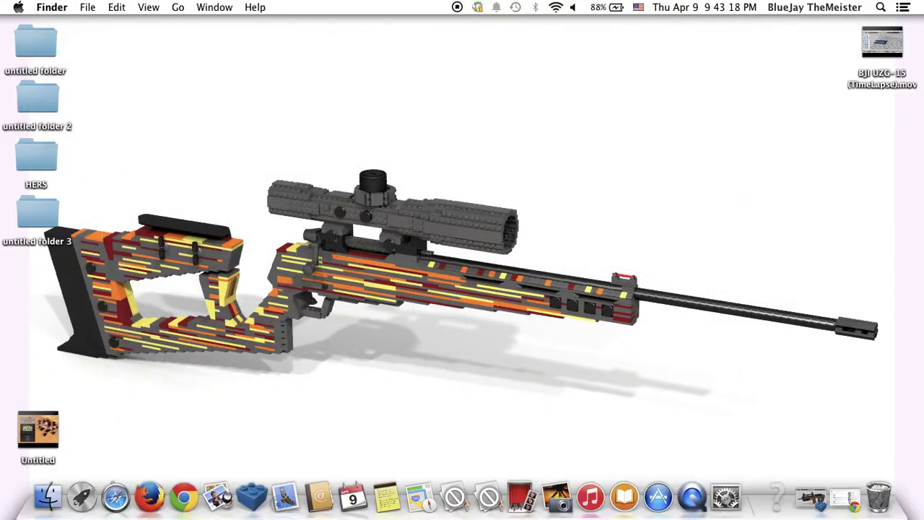
click(44, 494)
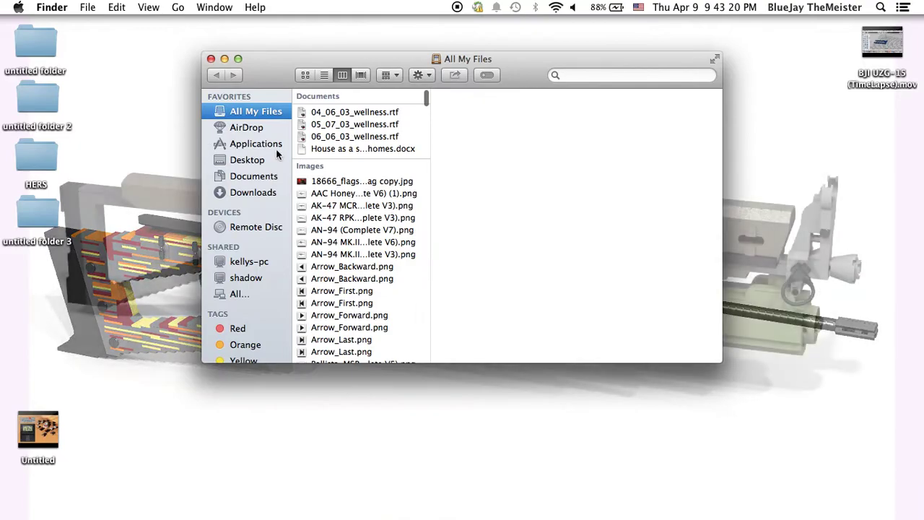
click(253, 192)
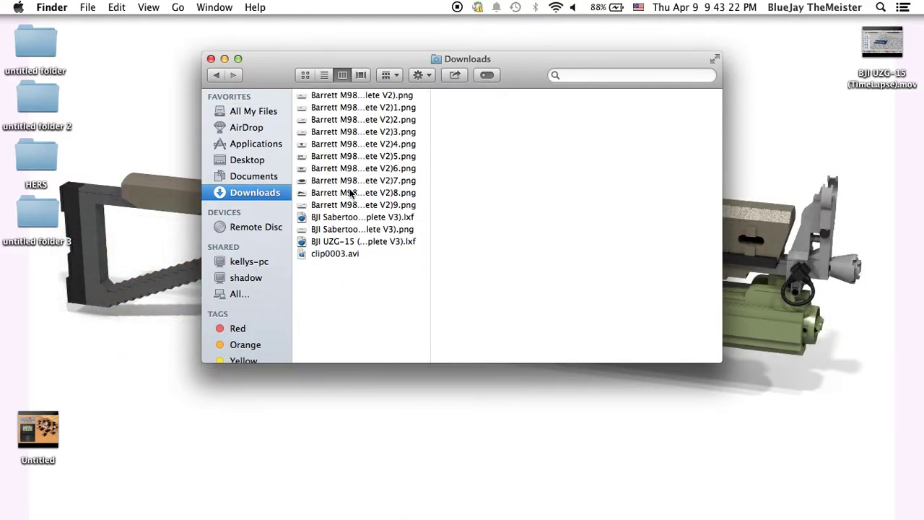
Step: Open the Sabertooth .lxf in LDD, move the small grey part beside the grip, and save
double_click(346, 218)
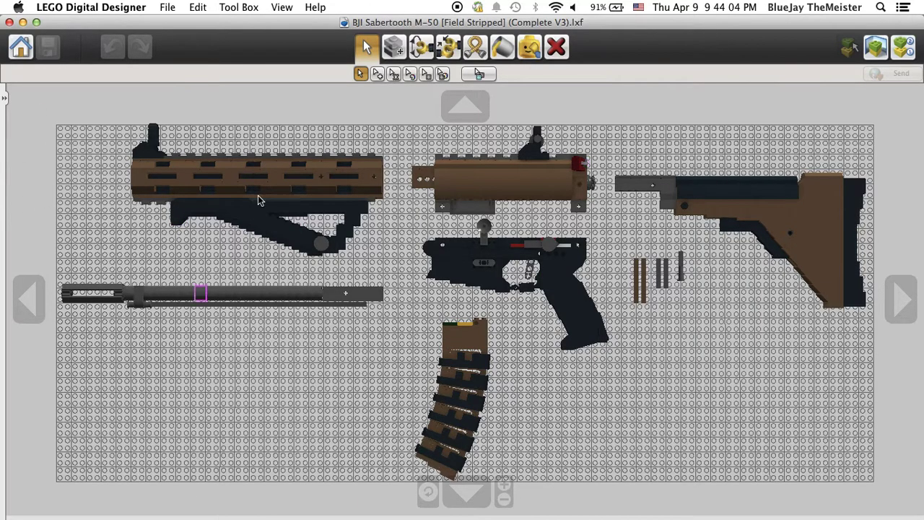
right_drag(205, 394, 307, 250)
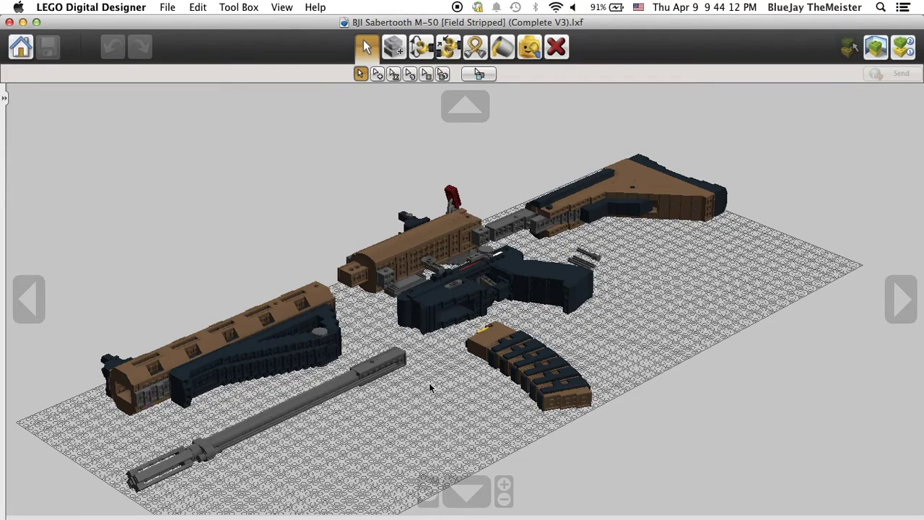
click(589, 254)
drag(598, 262, 603, 263)
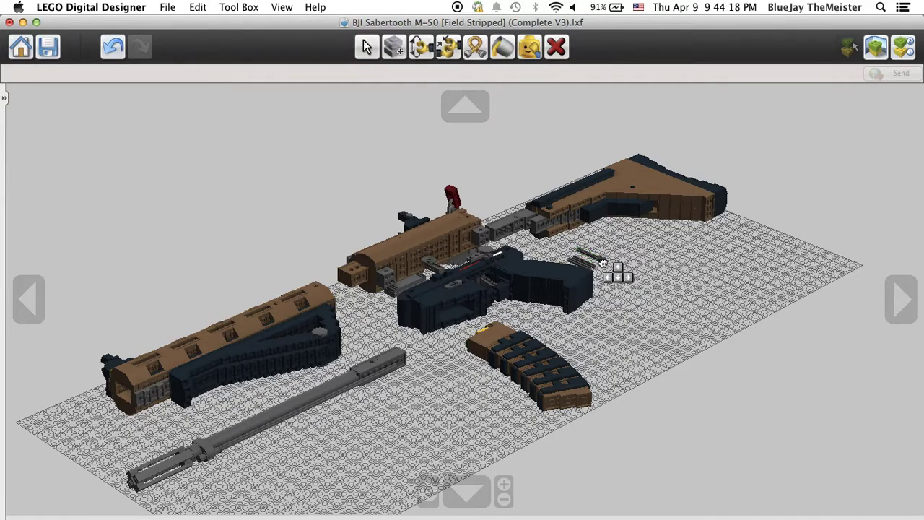
click(607, 265)
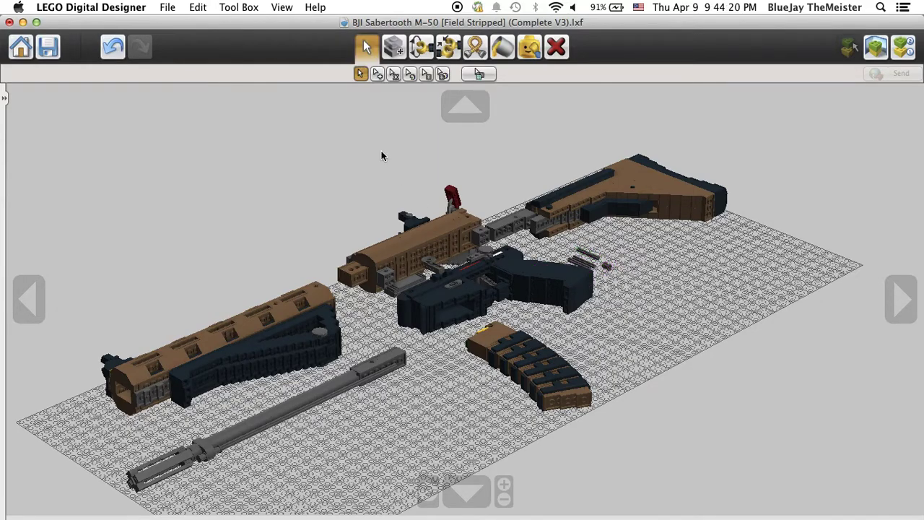
click(47, 47)
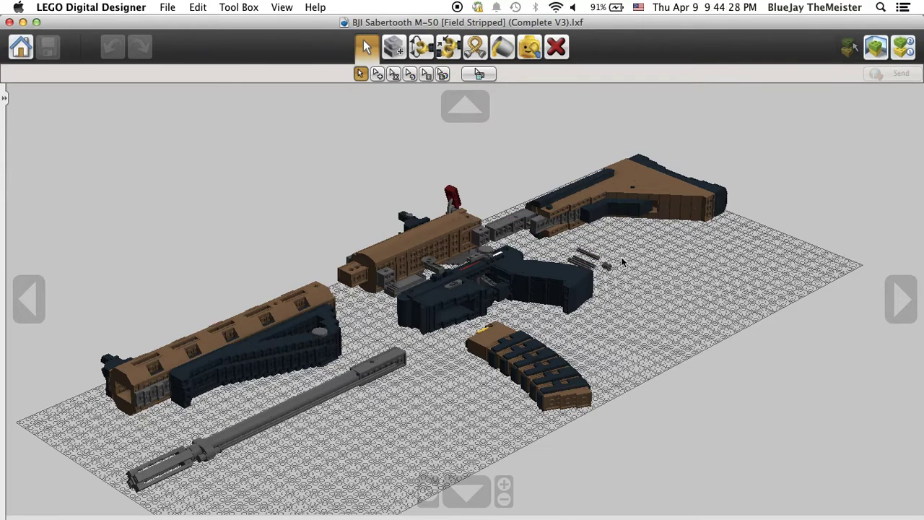
Step: Close LEGO Digital Designer and the Finder Downloads window
click(9, 21)
click(354, 245)
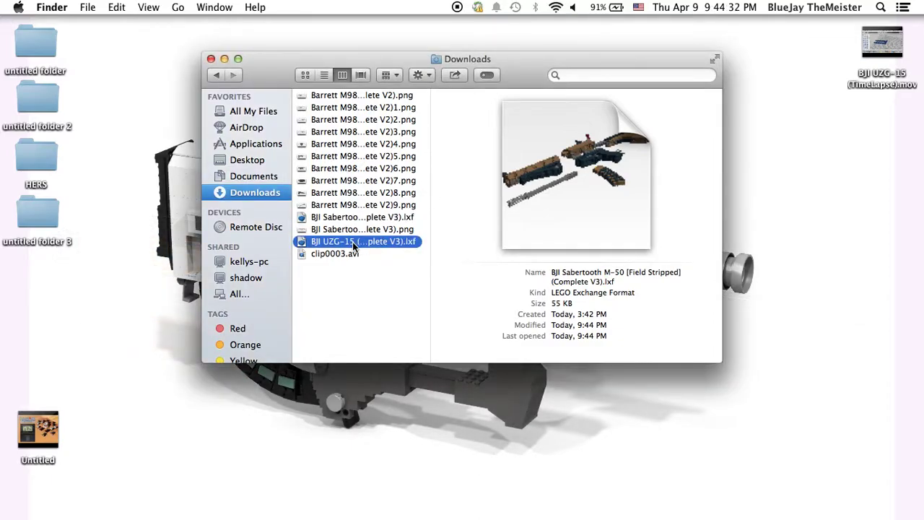
click(211, 59)
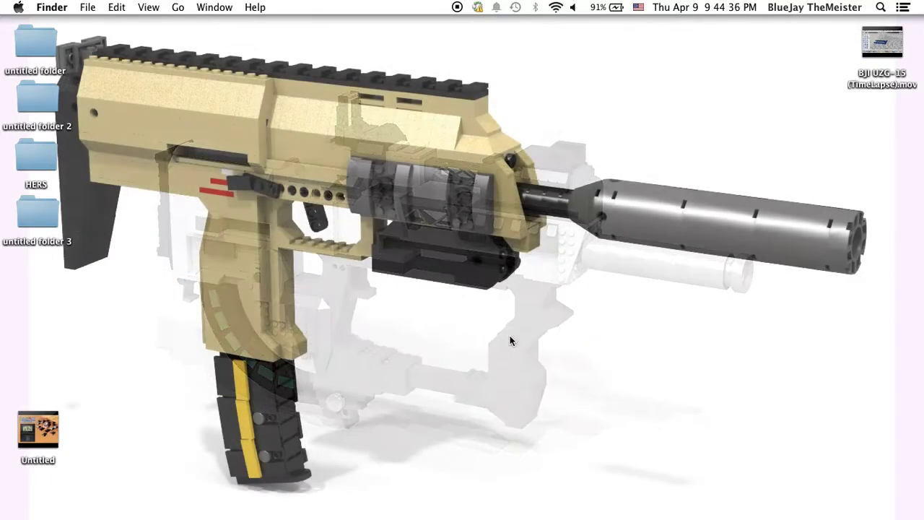
mouse_move(649, 497)
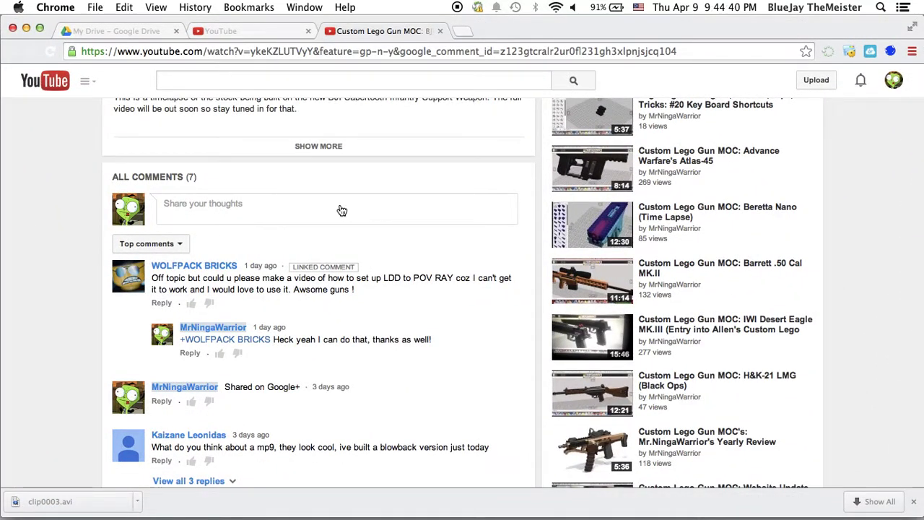
Step: Scroll the YouTube page up from the comments to the video player
scroll(70, 275, up, 10)
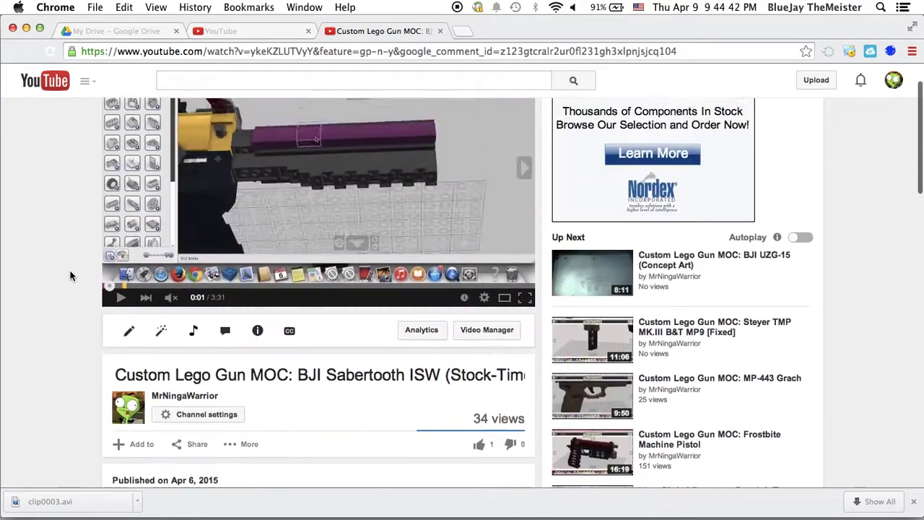